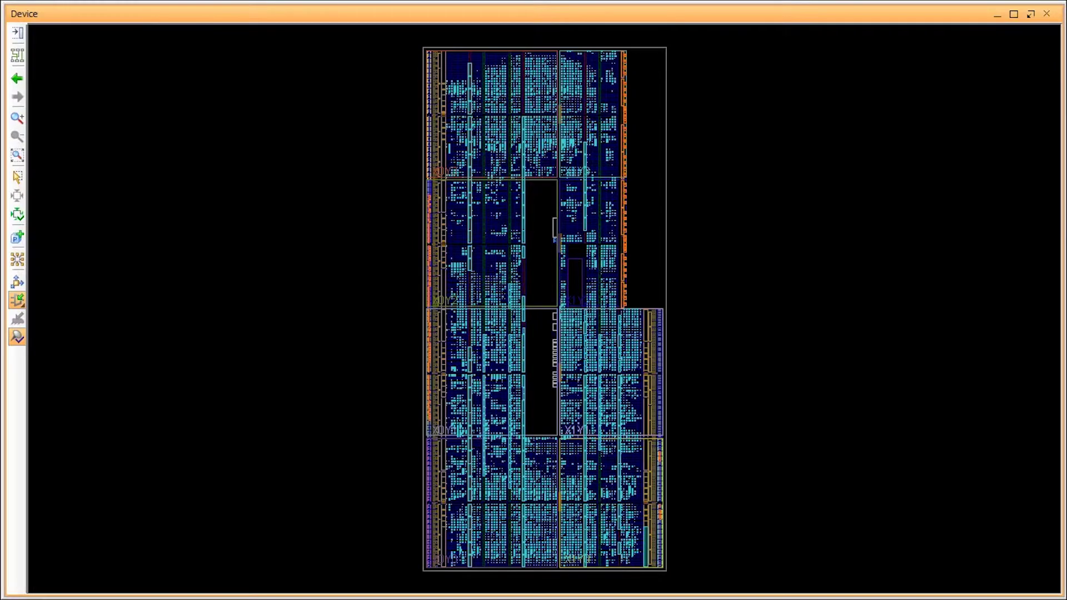
- Examine the placed logic in the device view, from the lower clock regions to the I/O sites along the upper half's edge
{"action": "scroll", "coordinate": [544, 494], "scroll_direction": "up", "scroll_amount": 5}
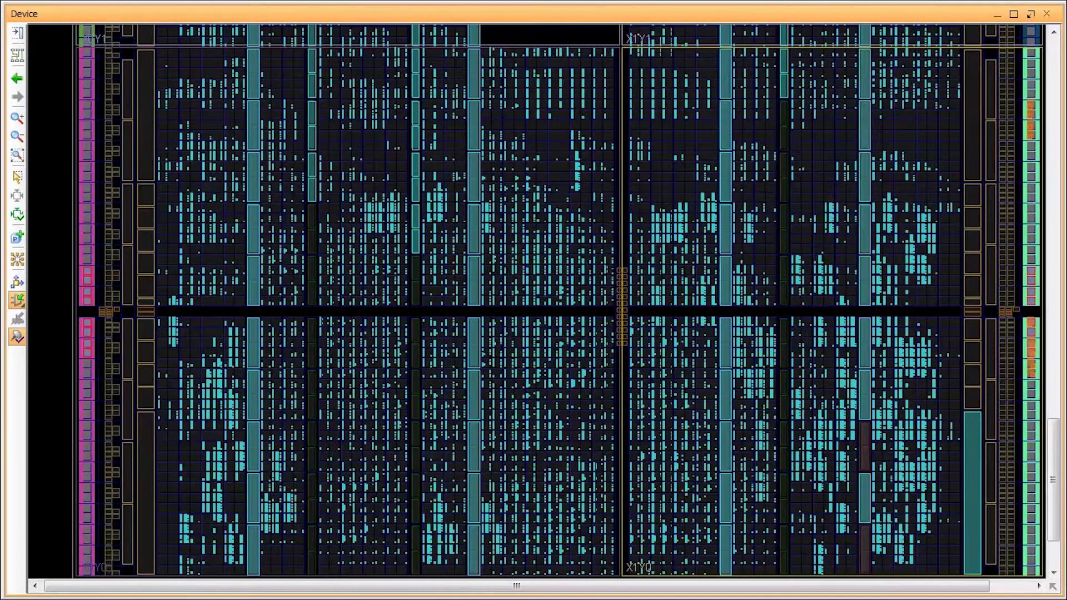
{"action": "left_click_drag", "start_coordinate": [174, 90], "coordinate": [633, 432]}
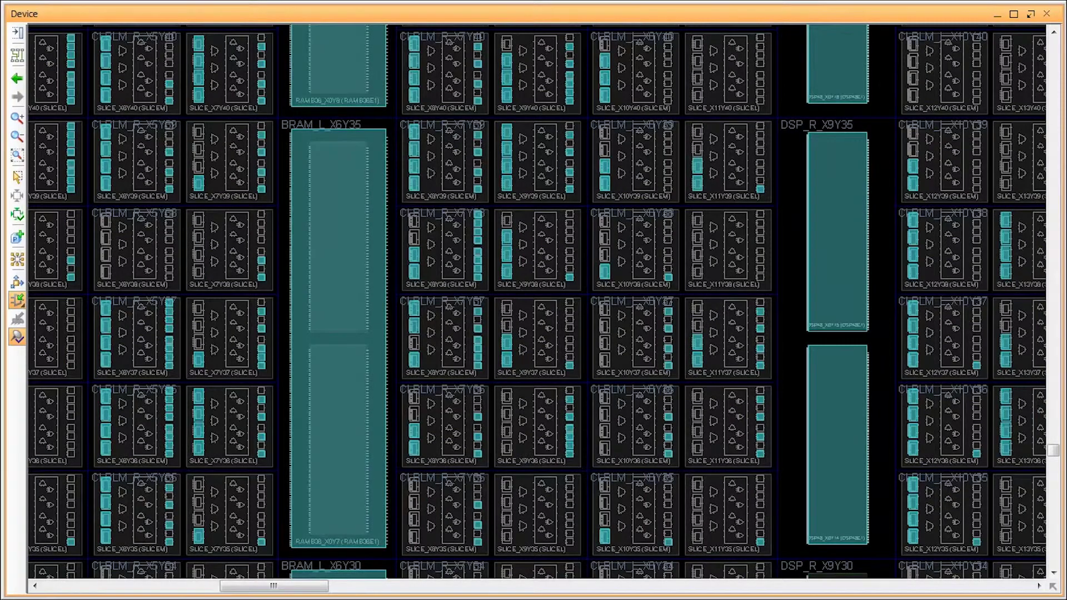
{"action": "left_click_drag", "start_coordinate": [576, 448], "coordinate": [697, 380]}
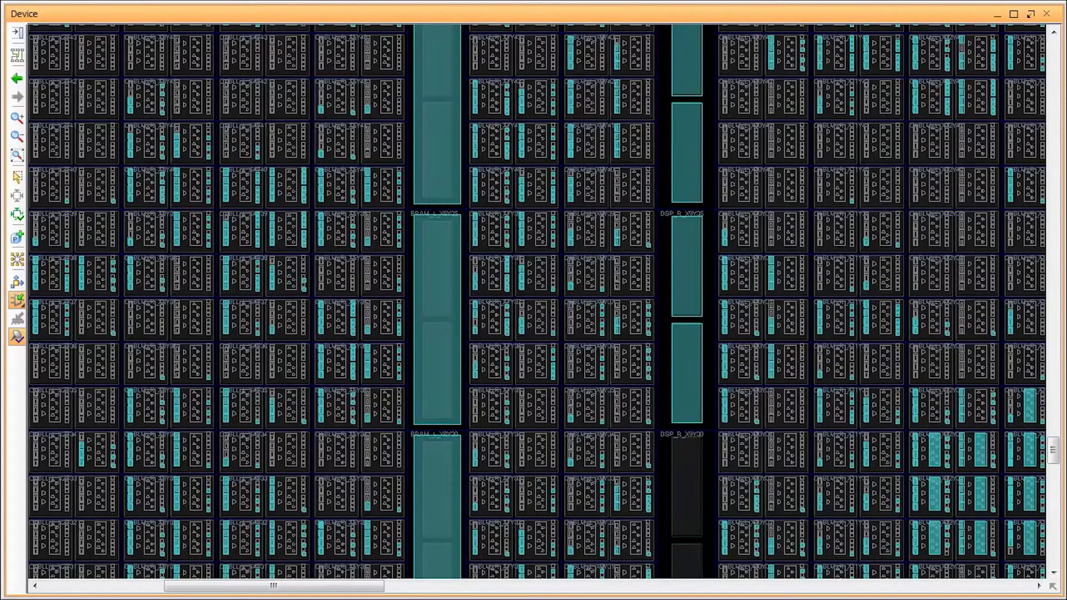
{"action": "left_click_drag", "start_coordinate": [876, 457], "coordinate": [727, 338]}
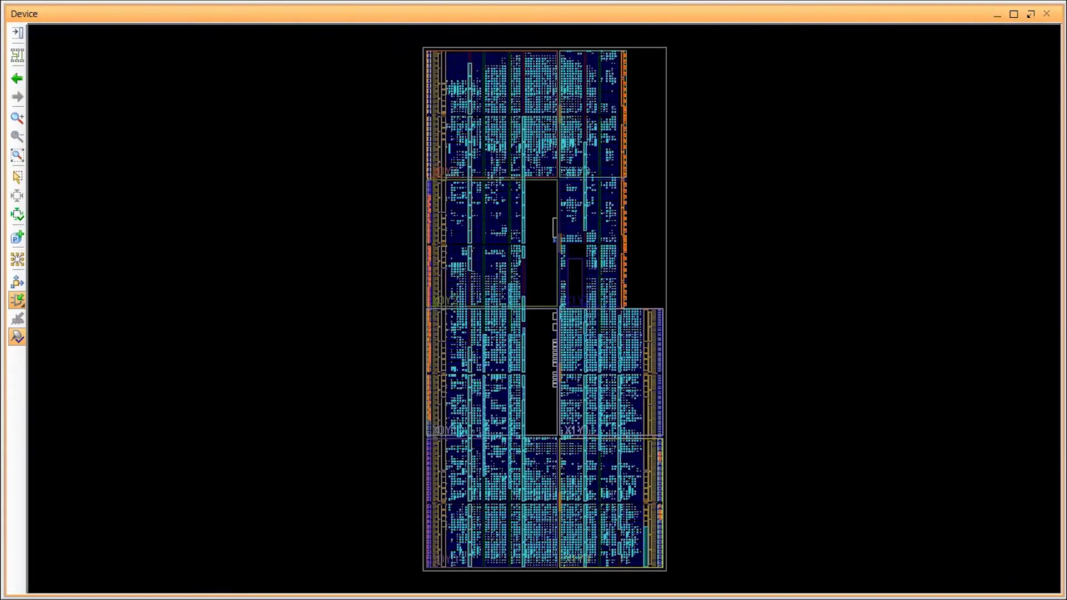
{"action": "left_click_drag", "start_coordinate": [577, 262], "coordinate": [662, 341]}
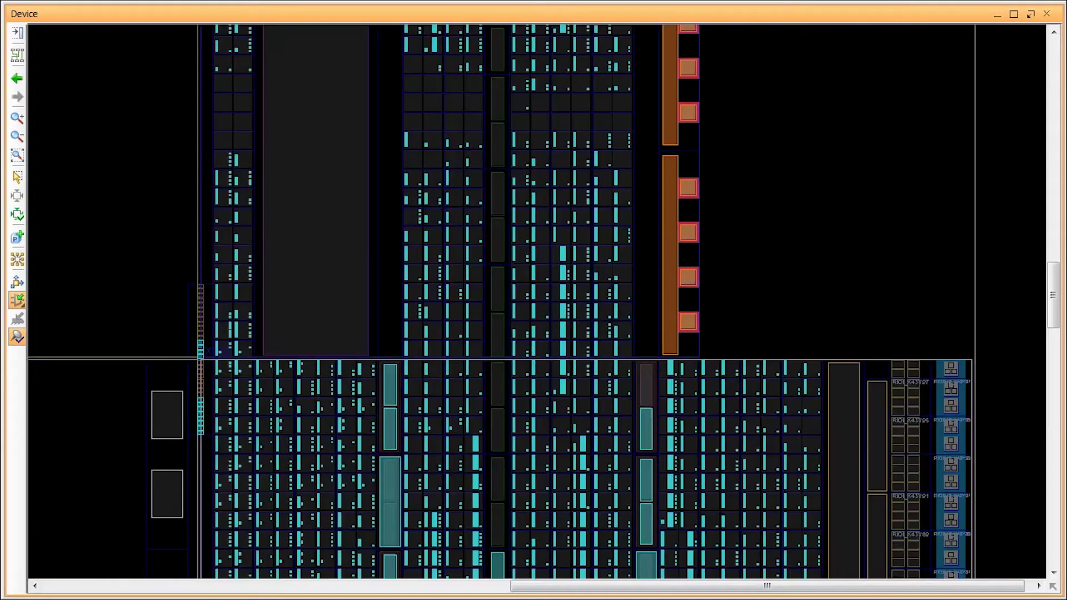
{"action": "left_click_drag", "start_coordinate": [533, 225], "coordinate": [728, 440]}
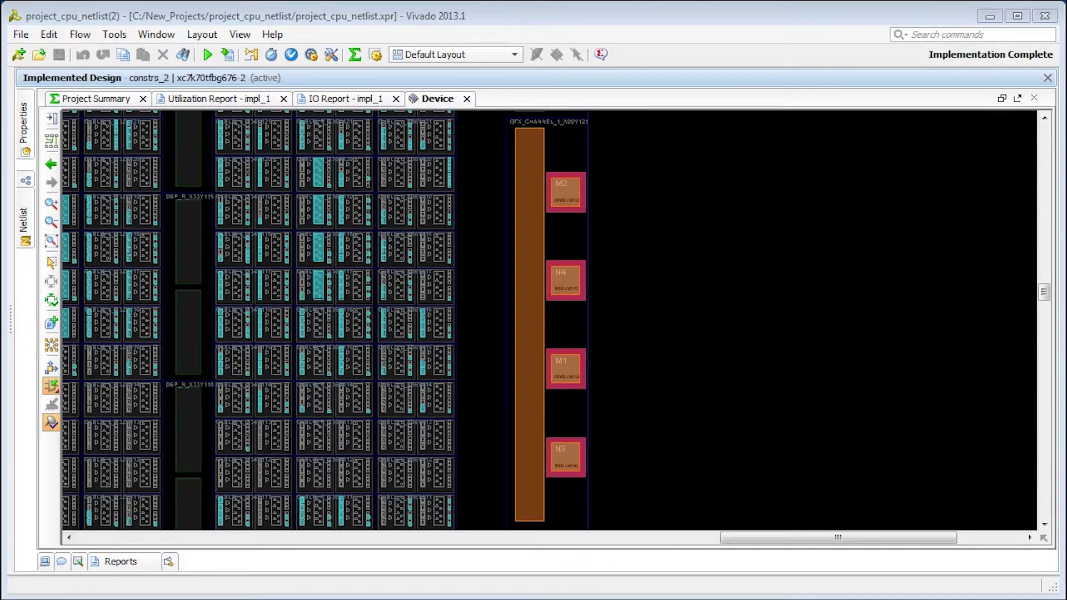
- Open the Package view of the implemented design and examine its pins and I/O banks
{"action": "left_click", "coordinate": [156, 34]}
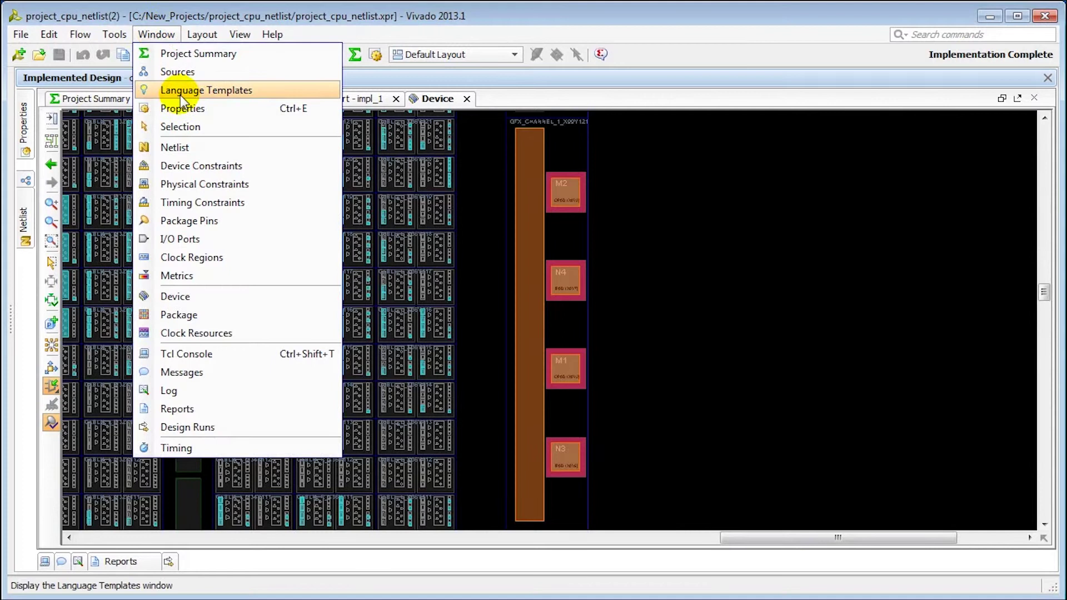
{"action": "left_click", "coordinate": [242, 322]}
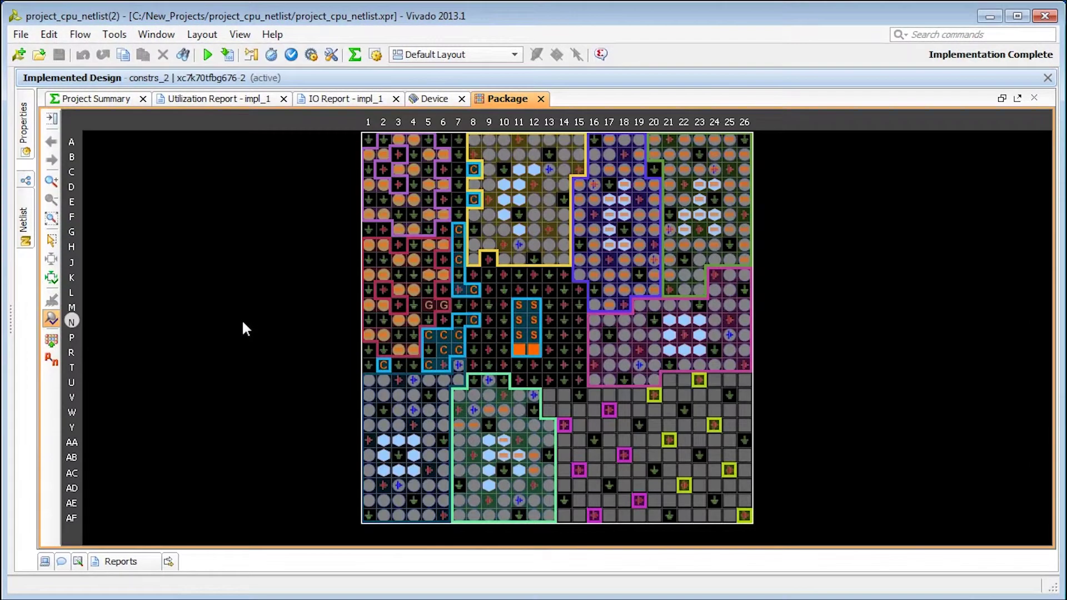
{"action": "left_click_drag", "start_coordinate": [330, 261], "coordinate": [442, 352]}
{"action": "left_click_drag", "start_coordinate": [132, 184], "coordinate": [446, 444]}
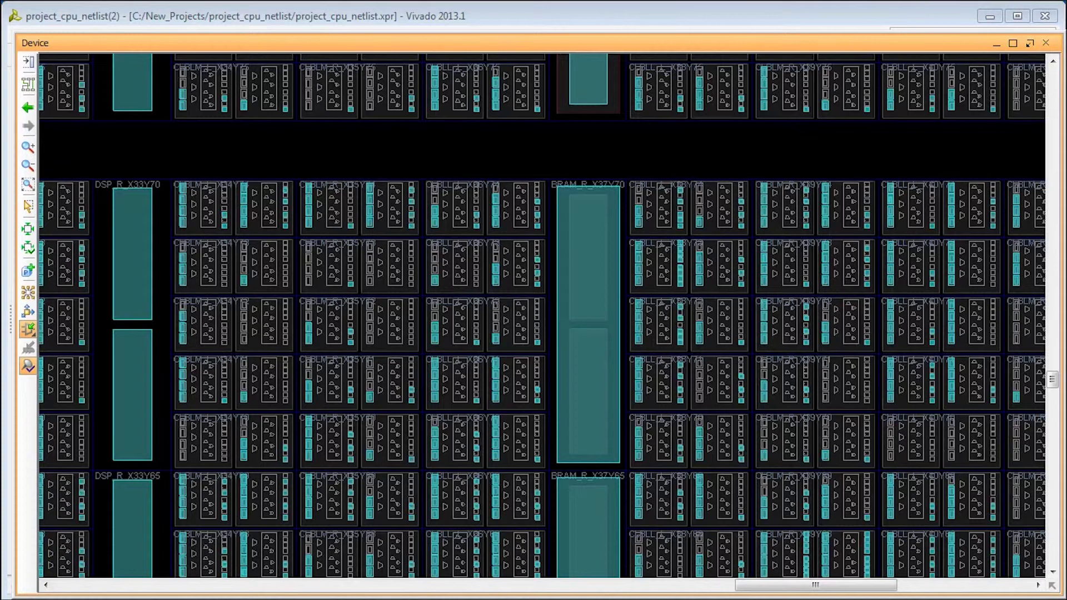
- Examine the block RAM sites in the device view and select the upper RAM cell in tile BRAM_R_X37Y75
{"action": "left_click_drag", "start_coordinate": [495, 370], "coordinate": [663, 500]}
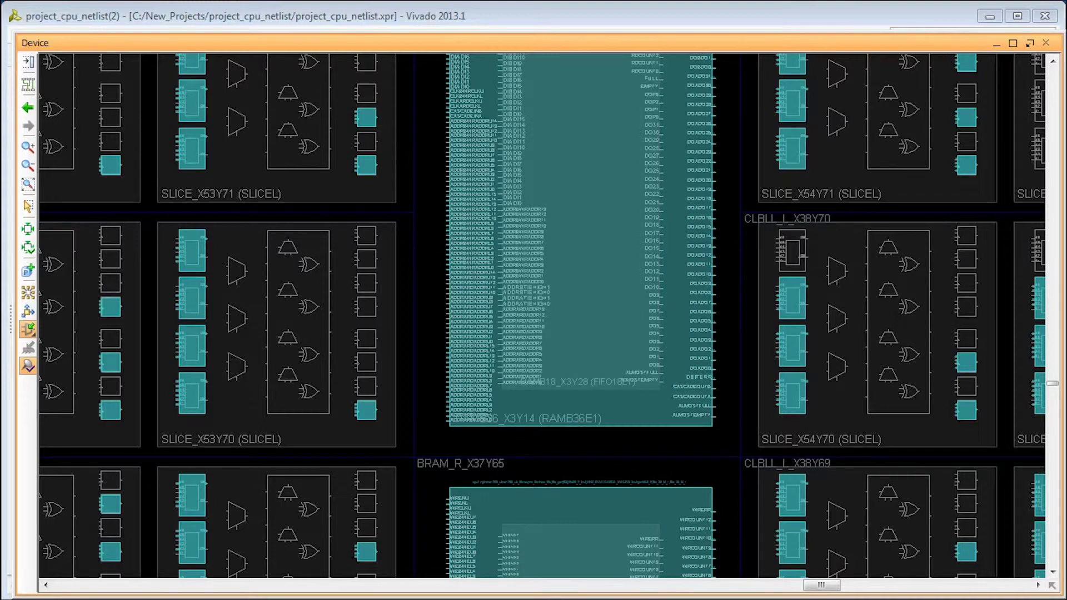
{"action": "scroll", "coordinate": [542, 317], "scroll_direction": "up", "scroll_amount": 2}
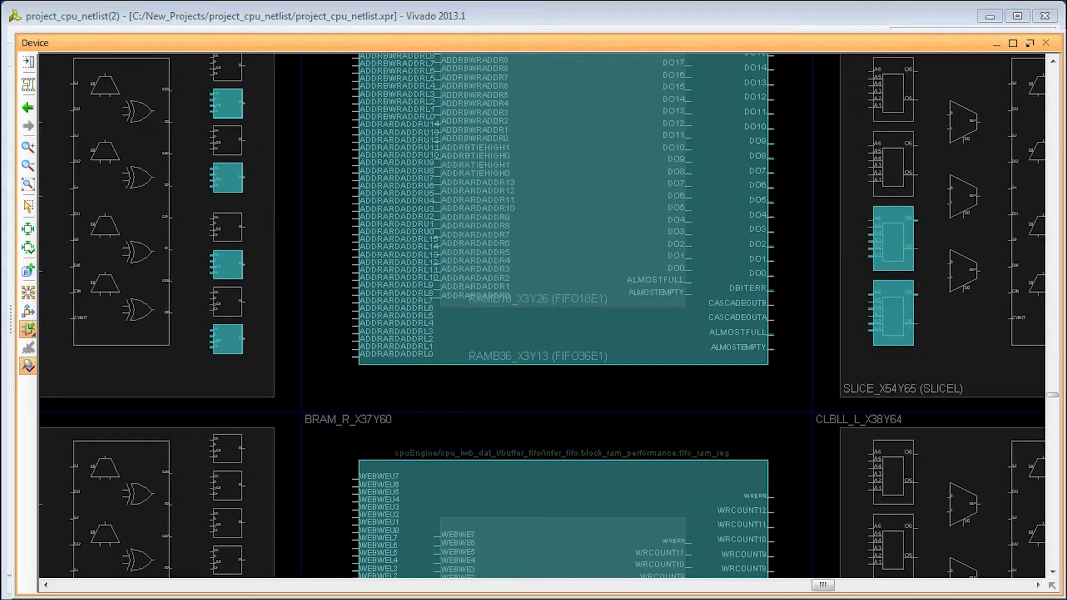
{"action": "scroll", "coordinate": [542, 317], "scroll_direction": "down", "scroll_amount": 3}
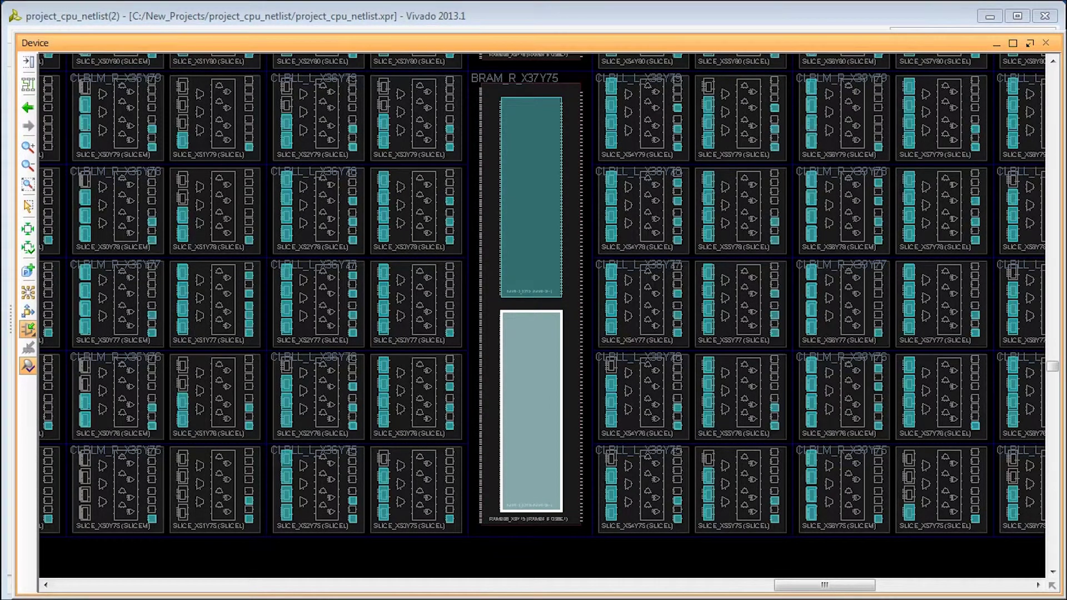
{"action": "left_click", "coordinate": [530, 197]}
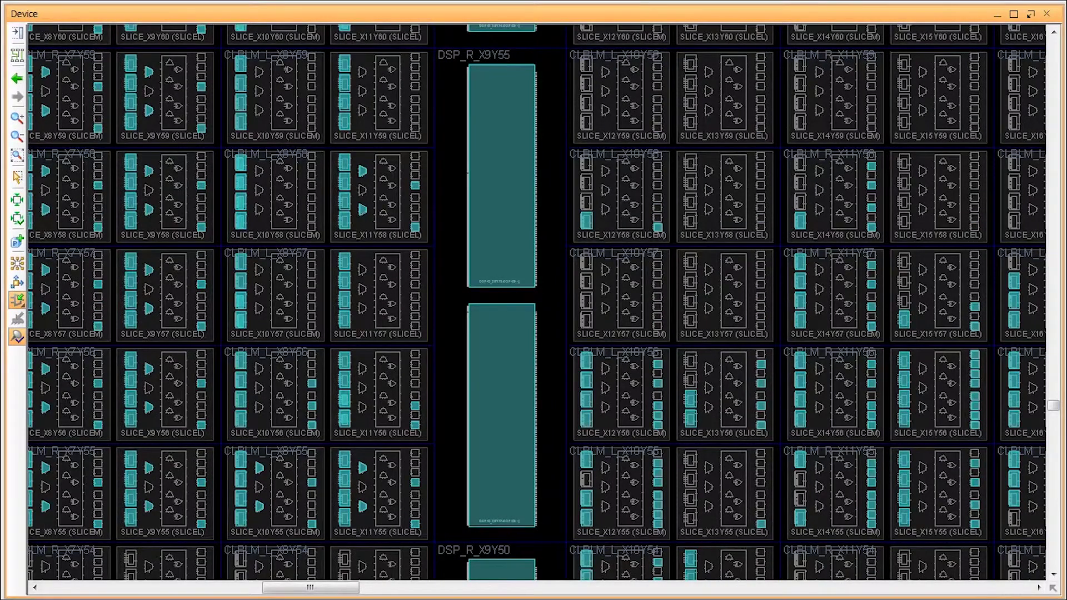
- Select the lower and then the upper DSP cell in tile DSP_R_X9Y55
{"action": "left_click", "coordinate": [501, 415]}
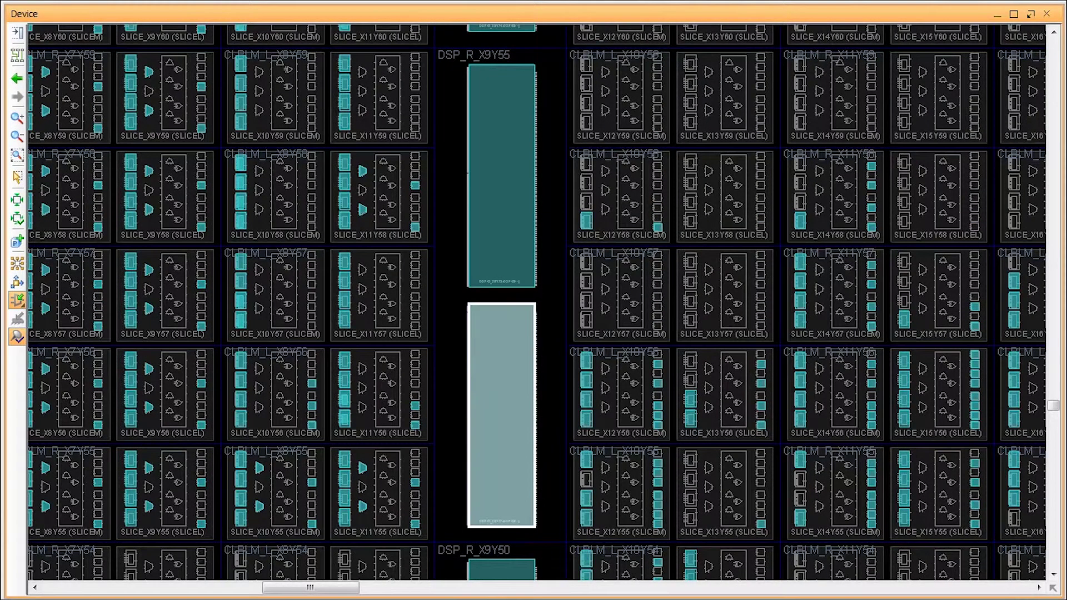
{"action": "left_click", "coordinate": [501, 175]}
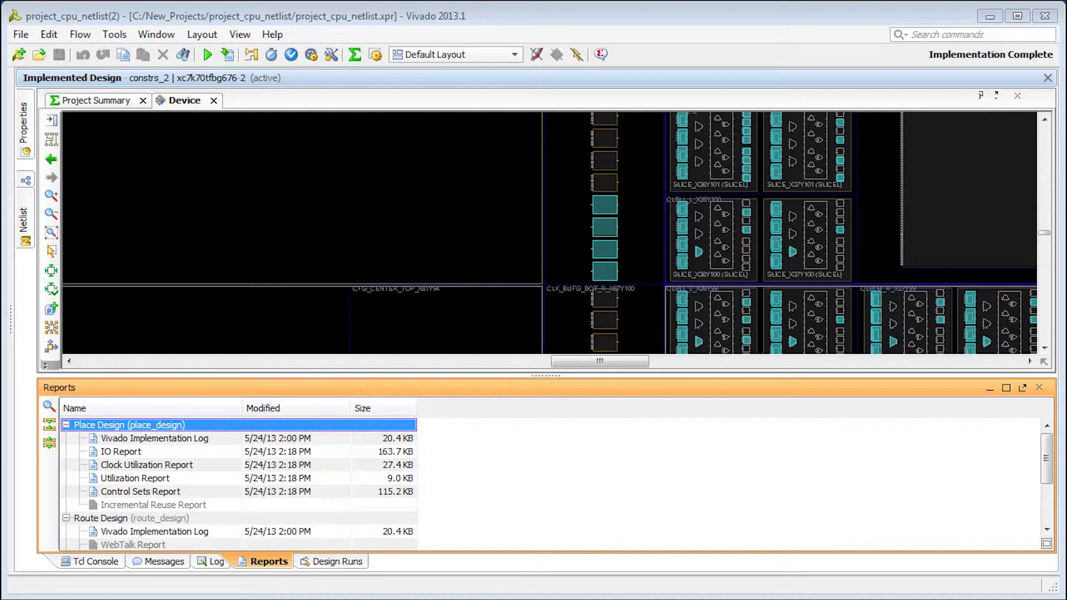
- Open the Place Design Utilization Report and go through its table of contents
{"action": "left_click", "coordinate": [135, 478]}
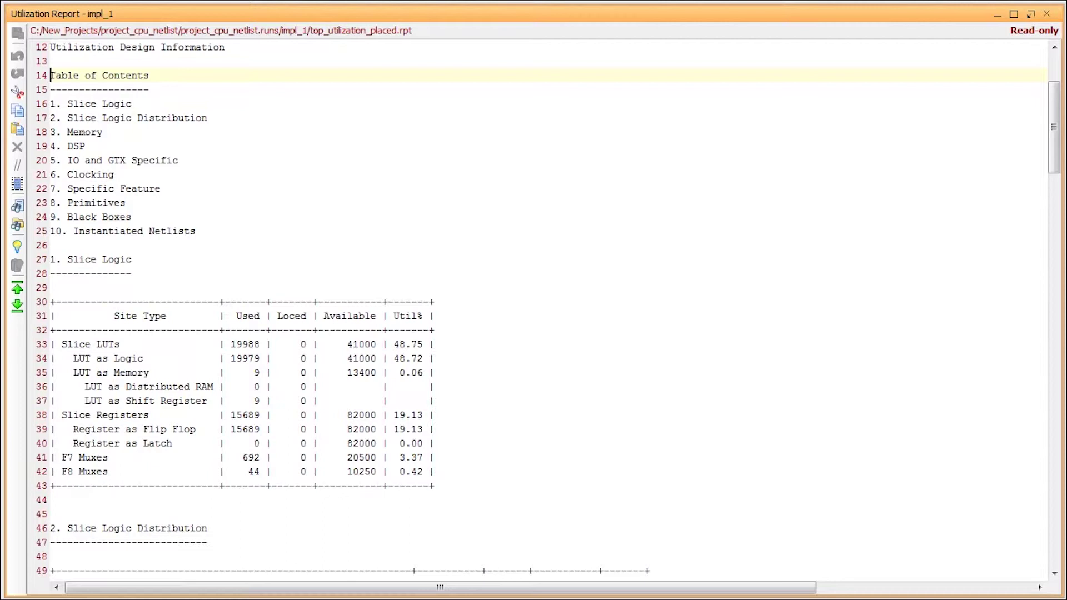
{"action": "scroll", "coordinate": [533, 309], "scroll_direction": "up", "scroll_amount": 1}
{"action": "key", "text": "Down"}
{"action": "key", "text": "Down"}
{"action": "key", "text": "Down"}
{"action": "key", "text": "Down"}
{"action": "key", "text": "Down"}
{"action": "key", "text": "Down"}
{"action": "key", "text": "Down"}
{"action": "key", "text": "Down"}
{"action": "key", "text": "Down"}
{"action": "key", "text": "Down"}
{"action": "key", "text": "Down"}
{"action": "key", "text": "Down"}
{"action": "key", "text": "Down"}
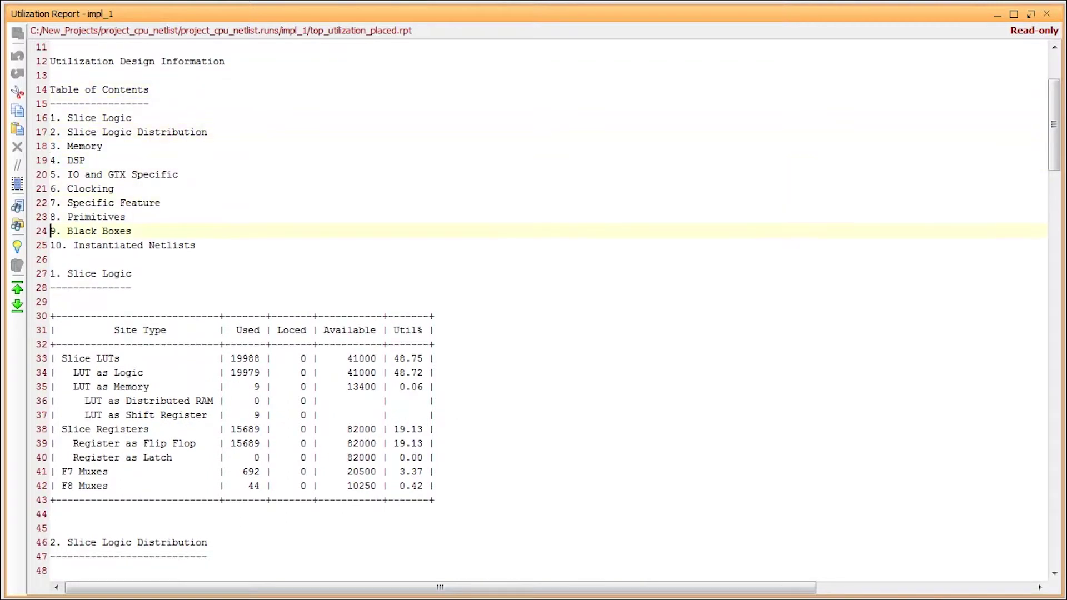
- Read the Slice Logic table of the utilization report and mark its Util% heading
{"action": "key", "text": "Down"}
{"action": "key", "text": "Down"}
{"action": "key", "text": "Down"}
{"action": "key", "text": "Down"}
{"action": "key", "text": "Down"}
{"action": "key", "text": "Down"}
{"action": "key", "text": "Down"}
{"action": "key", "text": "Down"}
{"action": "key", "text": "Down"}
{"action": "key", "text": "Down"}
{"action": "key", "text": "Down"}
{"action": "key", "text": "Down"}
{"action": "key", "text": "Down"}
{"action": "key", "text": "Down"}
{"action": "double_click", "coordinate": [405, 330]}
- Go to the Slice Logic Distribution section and mark the Slice and LUT as Logic rows
{"action": "scroll", "coordinate": [548, 309], "scroll_direction": "down", "scroll_amount": 10}
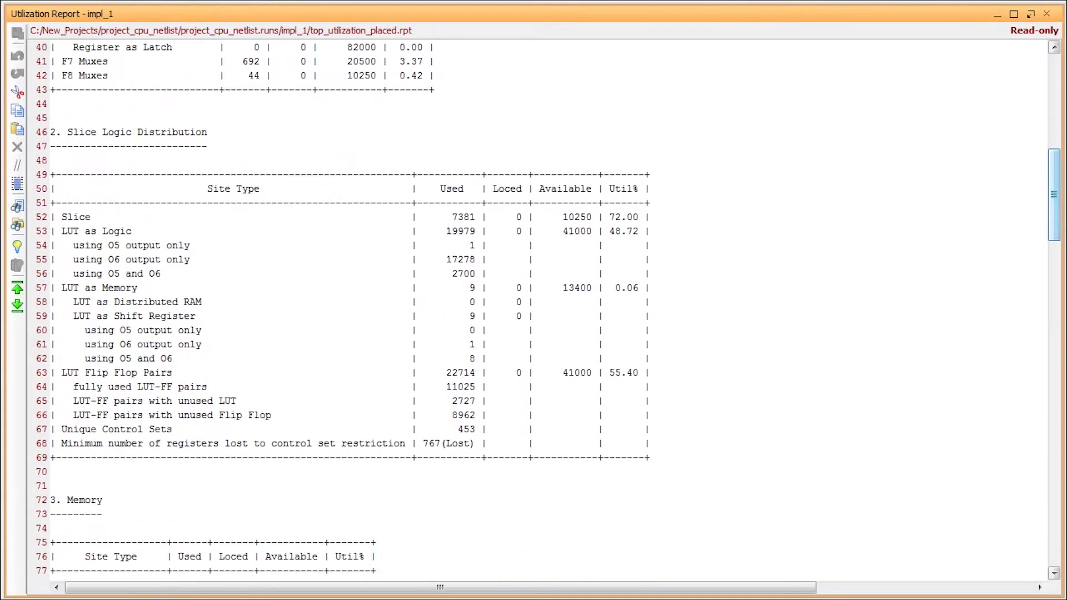
{"action": "left_click", "coordinate": [223, 217]}
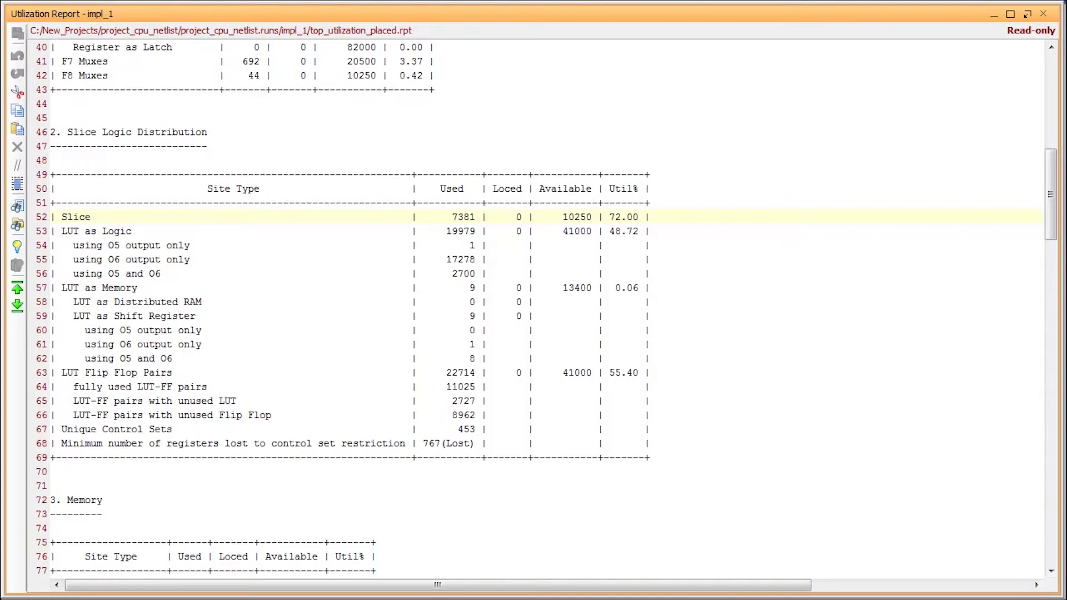
{"action": "left_click", "coordinate": [94, 231]}
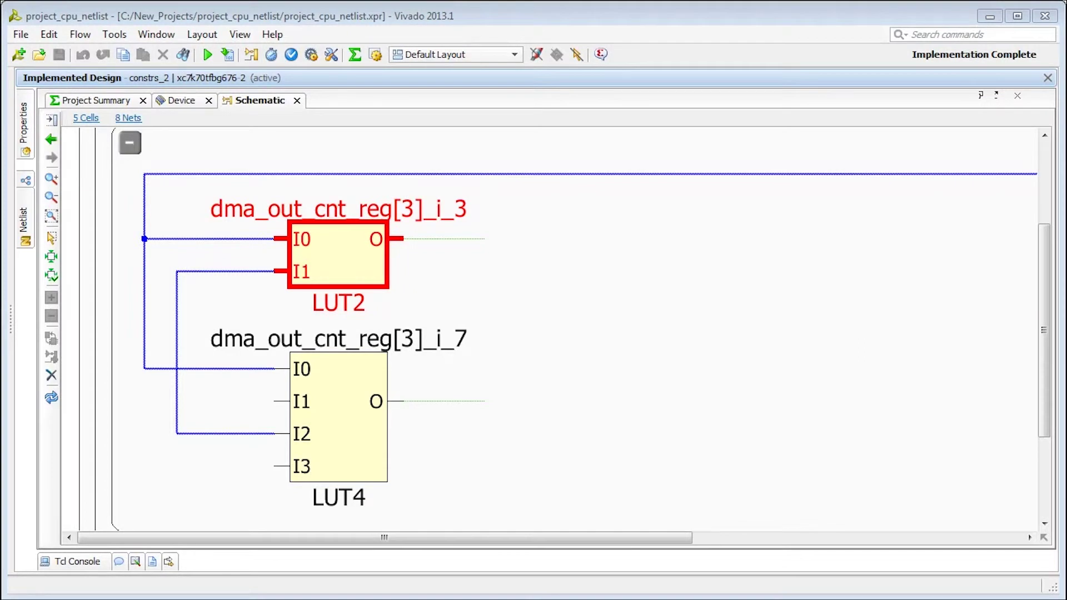
- Switch from the schematic to the device view and highlight the nets on the C6LUT's O5 and O6 outputs in SLICE_X54Y3
{"action": "key", "text": "ctrl+shift+Tab"}
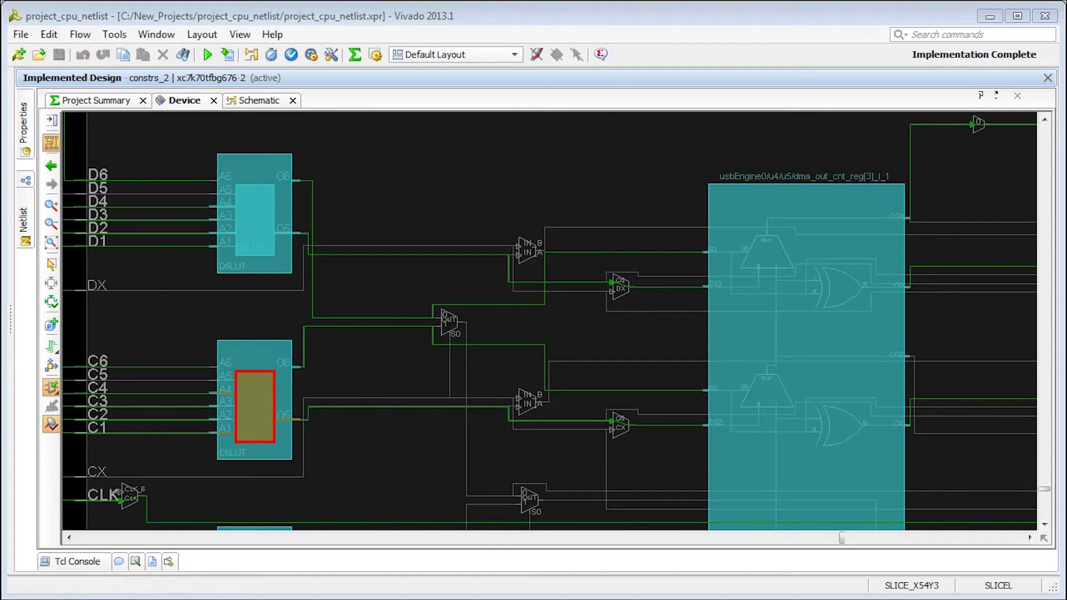
{"action": "left_click", "coordinate": [611, 420]}
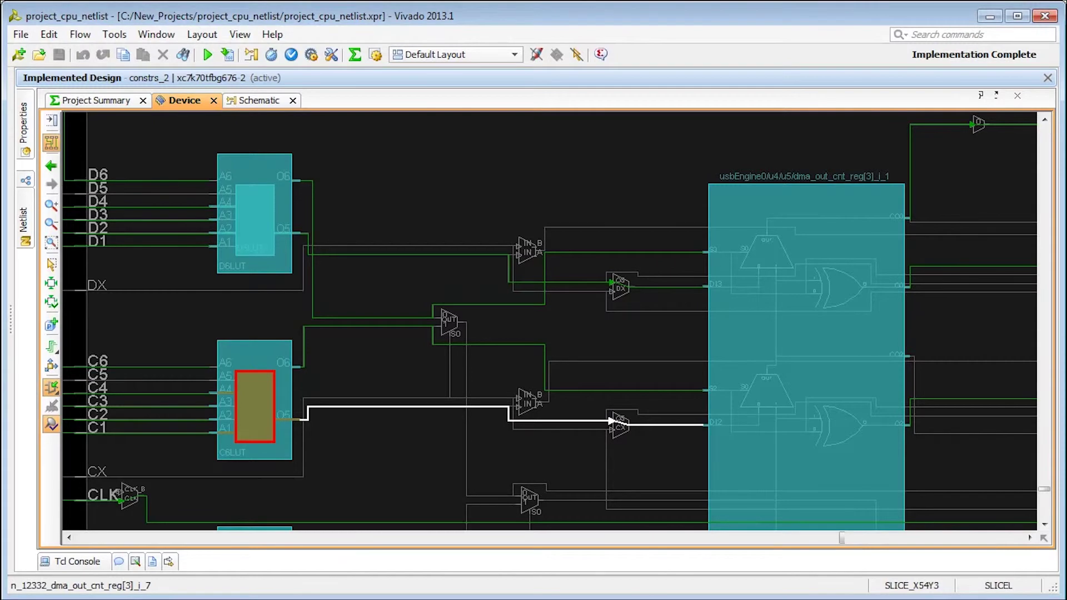
{"action": "left_click", "coordinate": [367, 326]}
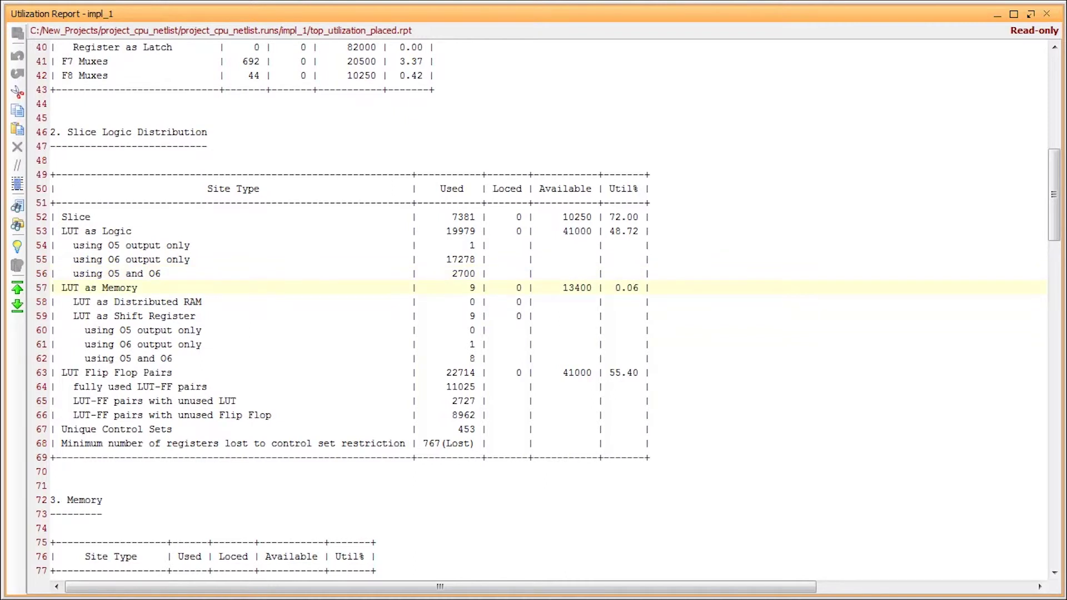
- Mark the LUT as Distributed RAM row and view the further columns of the Control Sets Report's Detailed Control Set Information table
{"action": "left_click", "coordinate": [51, 302]}
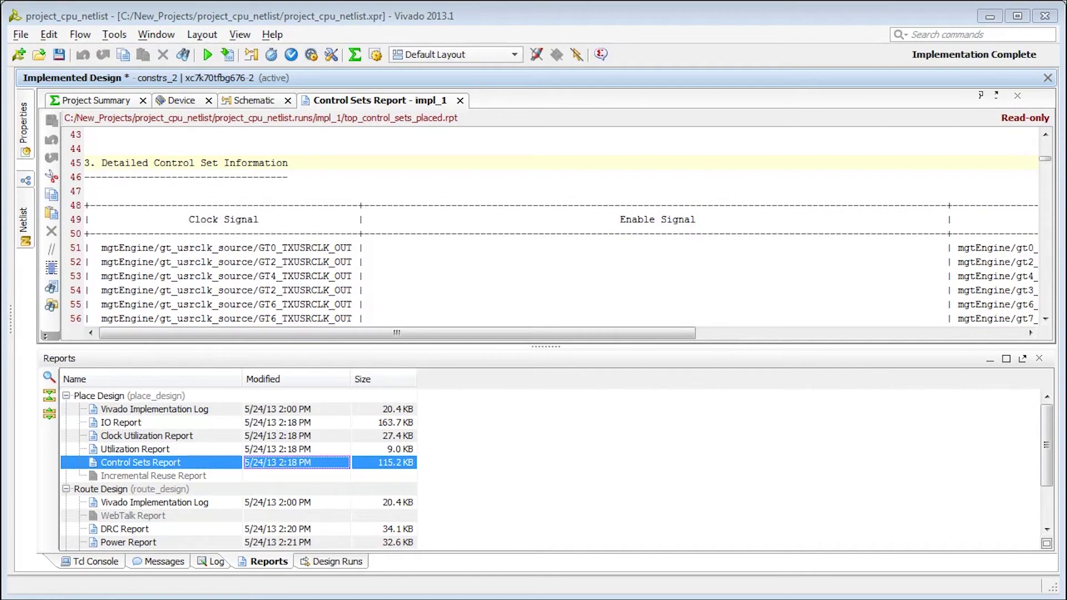
{"action": "left_click_drag", "start_coordinate": [396, 332], "coordinate": [723, 333]}
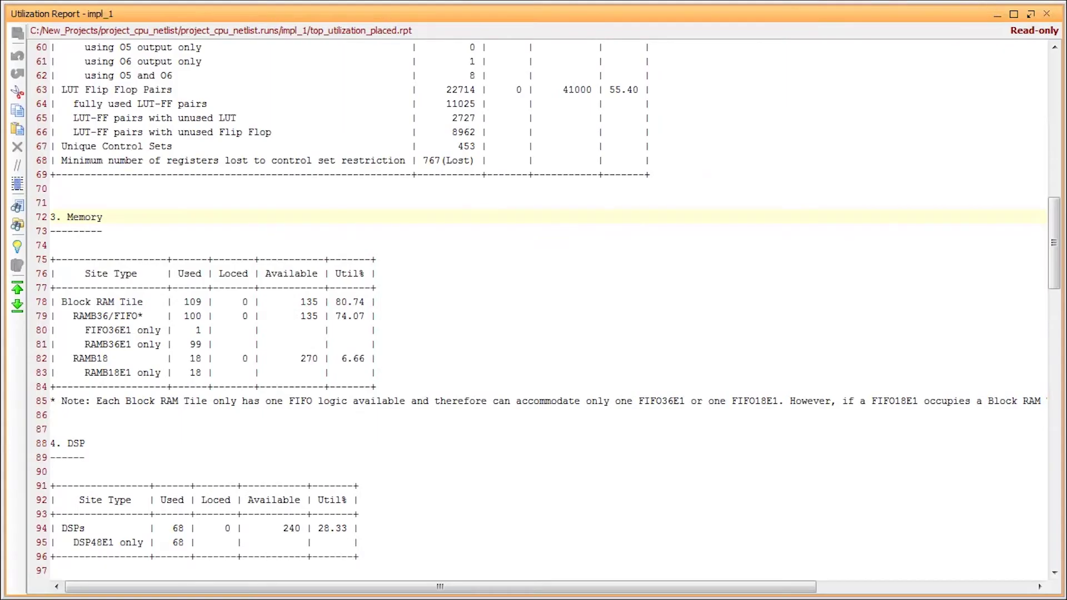
- Read through the Memory and DSP sections of the utilization report, down to the start of the IO and GTX table
{"action": "key", "text": "Down"}
{"action": "key", "text": "Down"}
{"action": "key", "text": "Down"}
{"action": "key", "text": "Down"}
{"action": "key", "text": "Down"}
{"action": "key", "text": "Down"}
{"action": "key", "text": "Down"}
{"action": "key", "text": "Down"}
{"action": "key", "text": "Down"}
{"action": "key", "text": "Down"}
{"action": "key", "text": "Down"}
{"action": "key", "text": "Down"}
{"action": "key", "text": "Down"}
{"action": "key", "text": "Down"}
{"action": "key", "text": "Down"}
{"action": "key", "text": "Down"}
{"action": "key", "text": "Down"}
{"action": "key", "text": "Down"}
{"action": "key", "text": "Down"}
{"action": "key", "text": "Down"}
{"action": "key", "text": "Down"}
{"action": "key", "text": "Down"}
{"action": "key", "text": "Down"}
{"action": "key", "text": "Down"}
{"action": "key", "text": "Down"}
{"action": "key", "text": "Down"}
{"action": "key", "text": "Down"}
{"action": "key", "text": "Down"}
{"action": "key", "text": "Down"}
{"action": "key", "text": "Down"}
{"action": "key", "text": "Down"}
{"action": "key", "text": "Down"}
{"action": "key", "text": "Down"}
{"action": "key", "text": "Down"}
{"action": "key", "text": "Down"}
{"action": "key", "text": "Down"}
{"action": "key", "text": "Down"}
{"action": "key", "text": "Down"}
{"action": "key", "text": "Down"}
{"action": "key", "text": "Down"}
{"action": "key", "text": "Down"}
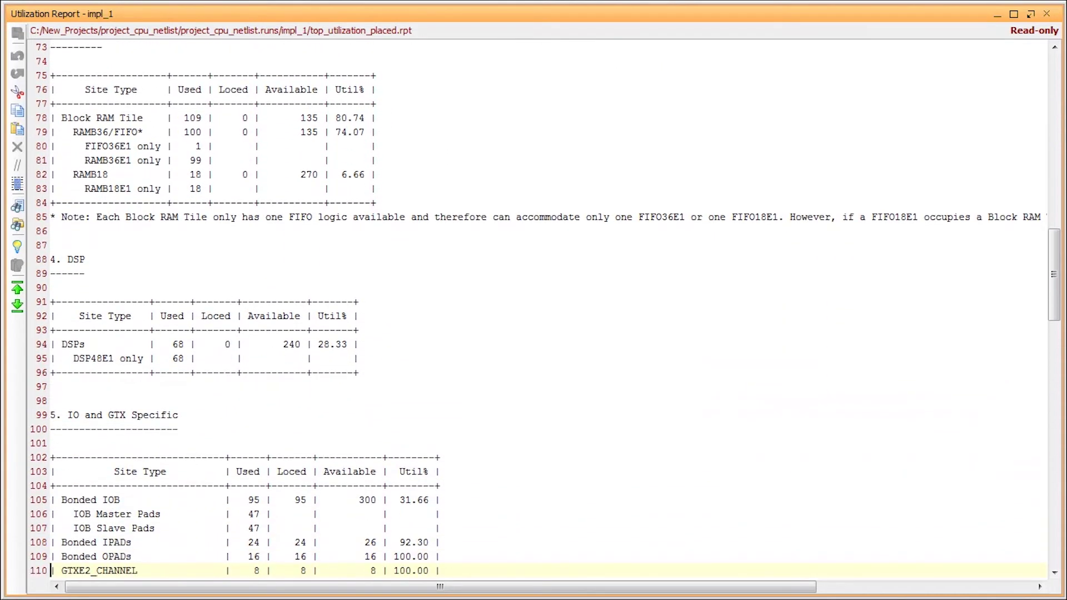
- Read the complete IO and GTX Specific table in the utilization report
{"action": "key", "text": "Down"}
{"action": "key", "text": "Down"}
{"action": "key", "text": "Down"}
{"action": "key", "text": "Down"}
{"action": "key", "text": "Down"}
{"action": "key", "text": "Down"}
{"action": "key", "text": "Down"}
{"action": "key", "text": "Down"}
{"action": "key", "text": "Down"}
{"action": "key", "text": "Down"}
{"action": "key", "text": "Down"}
{"action": "key", "text": "Down"}
{"action": "key", "text": "Down"}
{"action": "key", "text": "Down"}
{"action": "key", "text": "Down"}
{"action": "key", "text": "Down"}
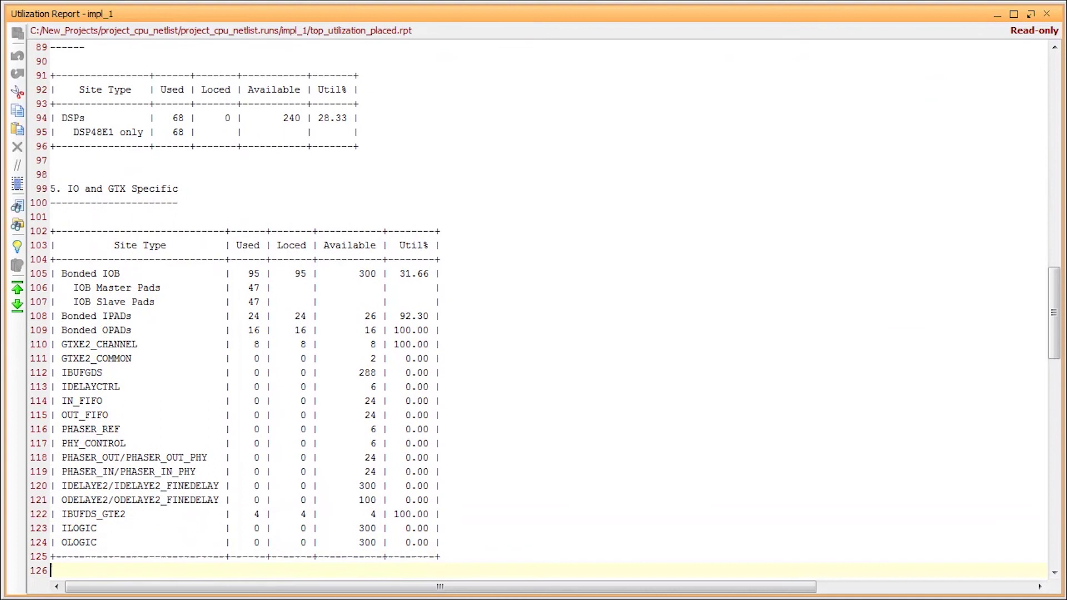
- Read the Clocking section of the utilization report
{"action": "key", "text": "Down"}
{"action": "key", "text": "Down"}
{"action": "key", "text": "Down"}
{"action": "key", "text": "Down"}
{"action": "key", "text": "Down"}
{"action": "key", "text": "Down"}
{"action": "key", "text": "Down"}
{"action": "key", "text": "Down"}
{"action": "key", "text": "Down"}
{"action": "key", "text": "Down"}
{"action": "key", "text": "Down"}
{"action": "key", "text": "Down"}
{"action": "key", "text": "Down"}
{"action": "key", "text": "Down"}
{"action": "key", "text": "Down"}
{"action": "key", "text": "Down"}
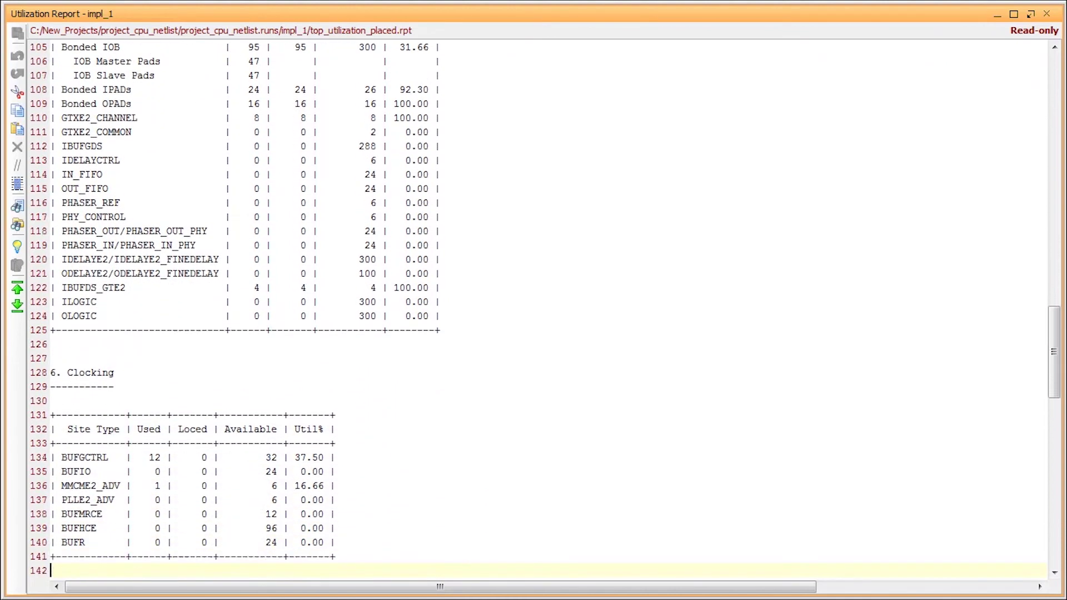
- Read the Specific Feature section of the utilization report
{"action": "key", "text": "Down"}
{"action": "key", "text": "Down"}
{"action": "key", "text": "Down"}
{"action": "key", "text": "Down"}
{"action": "key", "text": "Down"}
{"action": "key", "text": "Down"}
{"action": "key", "text": "Down"}
{"action": "key", "text": "Down"}
{"action": "key", "text": "Down"}
{"action": "key", "text": "Down"}
{"action": "key", "text": "Down"}
{"action": "key", "text": "Down"}
{"action": "key", "text": "Down"}
{"action": "key", "text": "Down"}
{"action": "key", "text": "Down"}
{"action": "key", "text": "Down"}
{"action": "key", "text": "Down"}
{"action": "key", "text": "Down"}
{"action": "key", "text": "Down"}
{"action": "key", "text": "Down"}
{"action": "key", "text": "Down"}
{"action": "key", "text": "Down"}
{"action": "key", "text": "Down"}
{"action": "key", "text": "Down"}
{"action": "key", "text": "Down"}
{"action": "key", "text": "Down"}
{"action": "key", "text": "Down"}
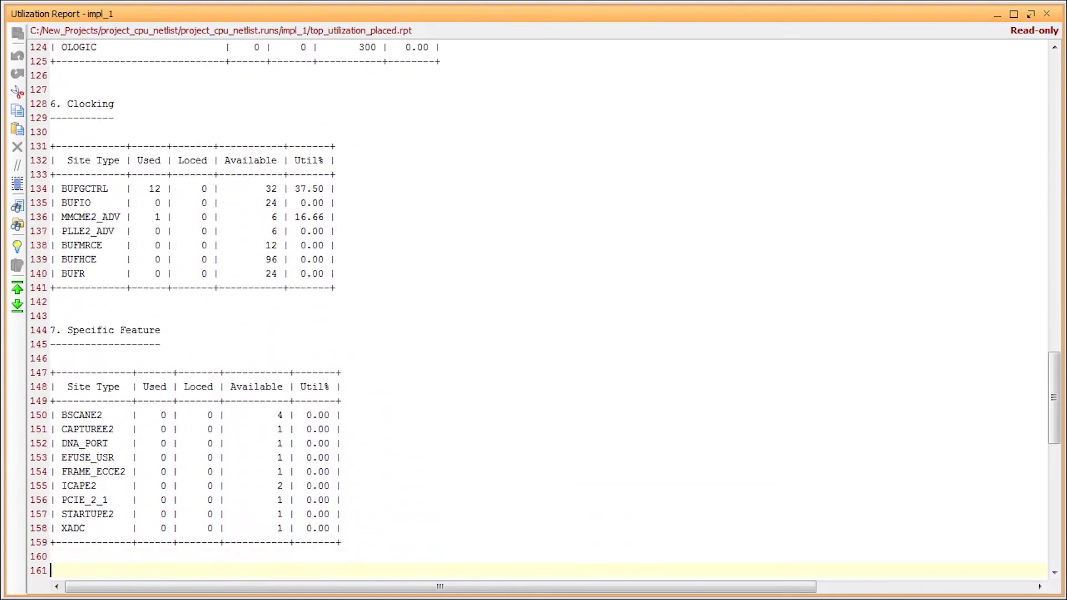
- Read the complete Primitives table in the utilization report, from LUT6 down to FIFO36E1
{"action": "key", "text": "Down"}
{"action": "key", "text": "Down"}
{"action": "key", "text": "Down"}
{"action": "key", "text": "Down"}
{"action": "key", "text": "Down"}
{"action": "key", "text": "Down"}
{"action": "key", "text": "Down"}
{"action": "key", "text": "Down"}
{"action": "key", "text": "Down"}
{"action": "key", "text": "Down"}
{"action": "key", "text": "Down"}
{"action": "key", "text": "Down"}
{"action": "key", "text": "Down"}
{"action": "key", "text": "Down"}
{"action": "key", "text": "Down"}
{"action": "key", "text": "Down"}
{"action": "key", "text": "Down"}
{"action": "key", "text": "Down"}
{"action": "key", "text": "Down"}
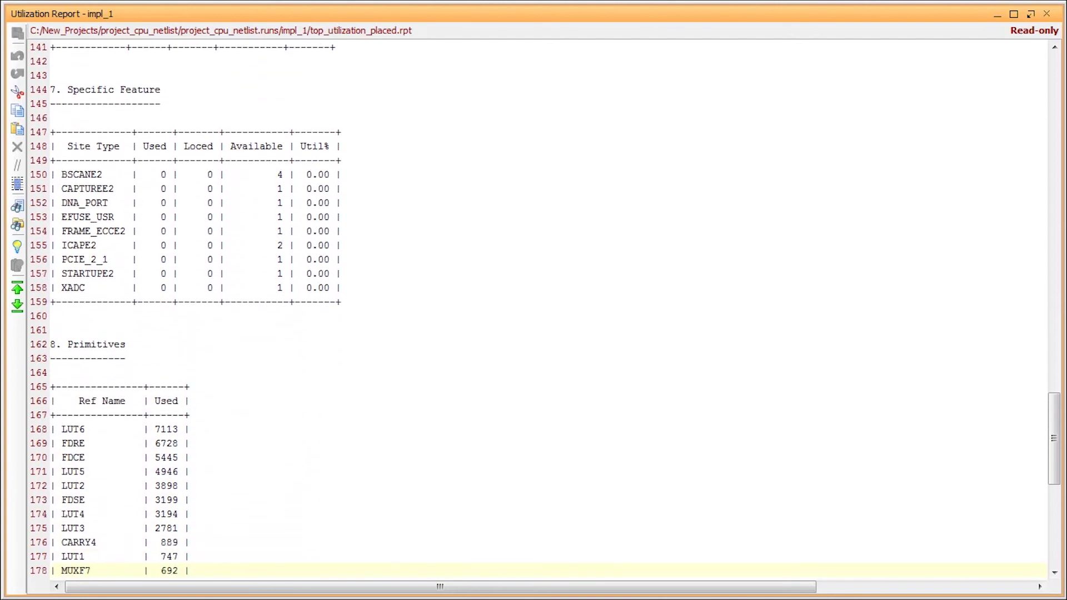
{"action": "key", "text": "Down"}
{"action": "key", "text": "Down"}
{"action": "key", "text": "Down"}
{"action": "key", "text": "Down"}
{"action": "key", "text": "Down"}
{"action": "key", "text": "Down"}
{"action": "key", "text": "Down"}
{"action": "key", "text": "Down"}
{"action": "key", "text": "Down"}
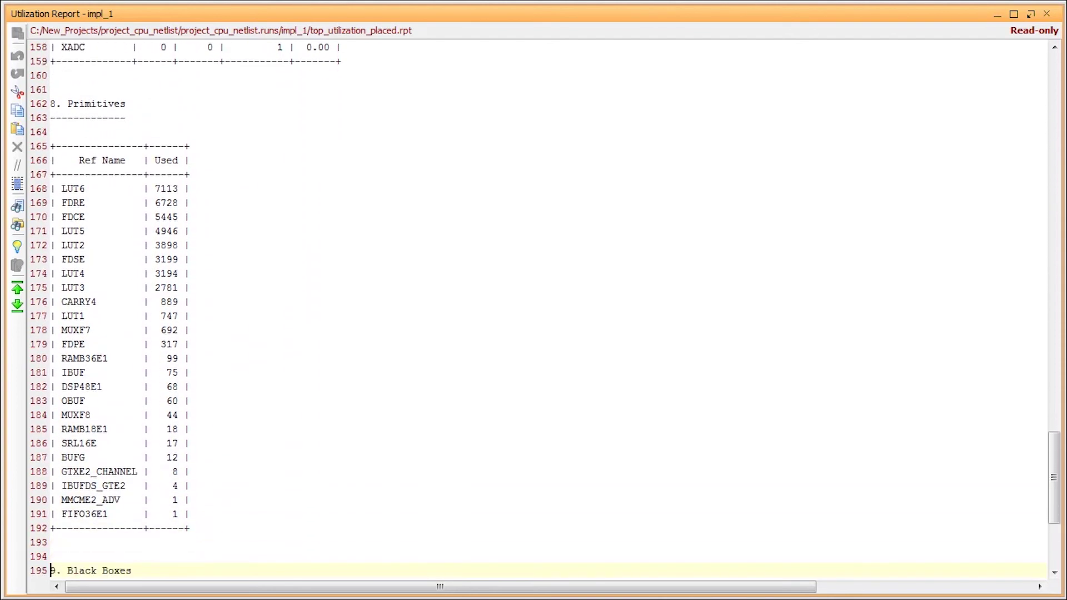
- Read the Black Boxes section of the utilization report, down to the Instantiated Netlists heading
{"action": "key", "text": "Down"}
{"action": "key", "text": "Down"}
{"action": "key", "text": "Down"}
{"action": "key", "text": "Down"}
{"action": "key", "text": "Down"}
{"action": "key", "text": "Down"}
{"action": "key", "text": "Down"}
{"action": "key", "text": "Down"}
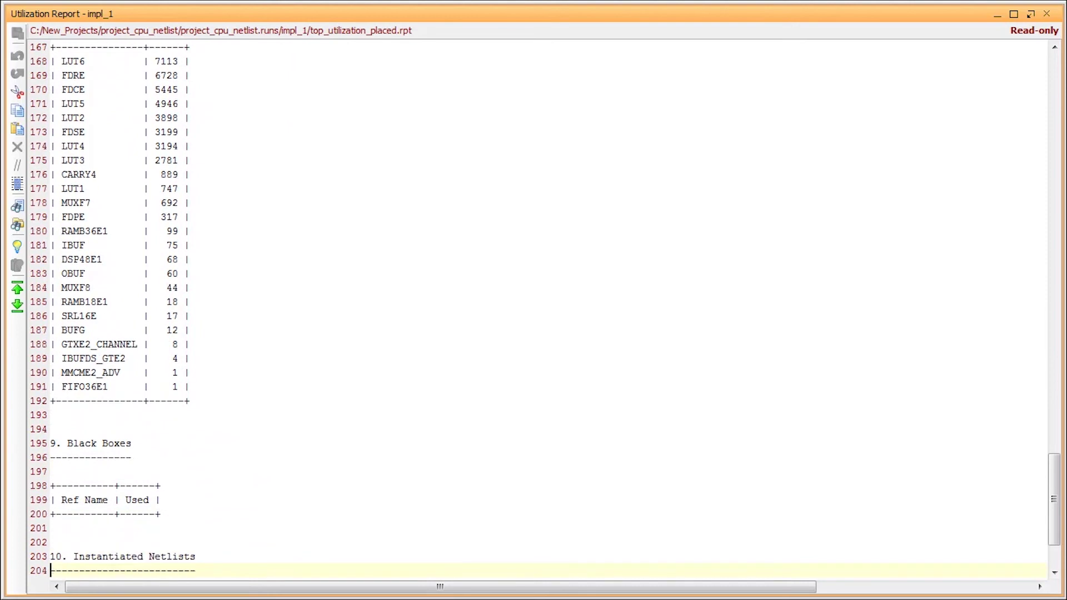